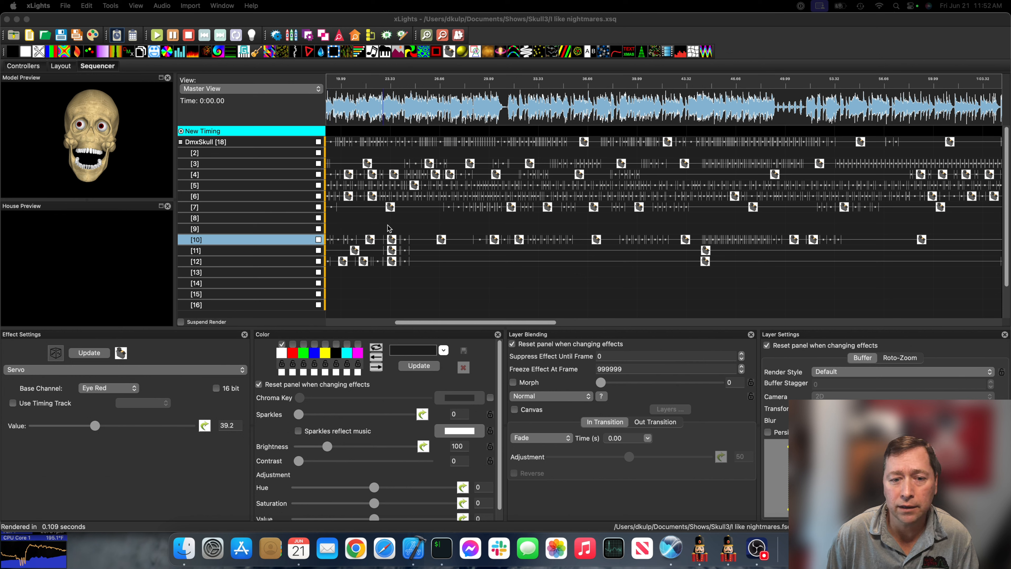
Inspect the base channel and value of several Servo effects on layers 7 and 3 of the DmxSkull model.
{"action": "left_click", "coordinate": [390, 208]}
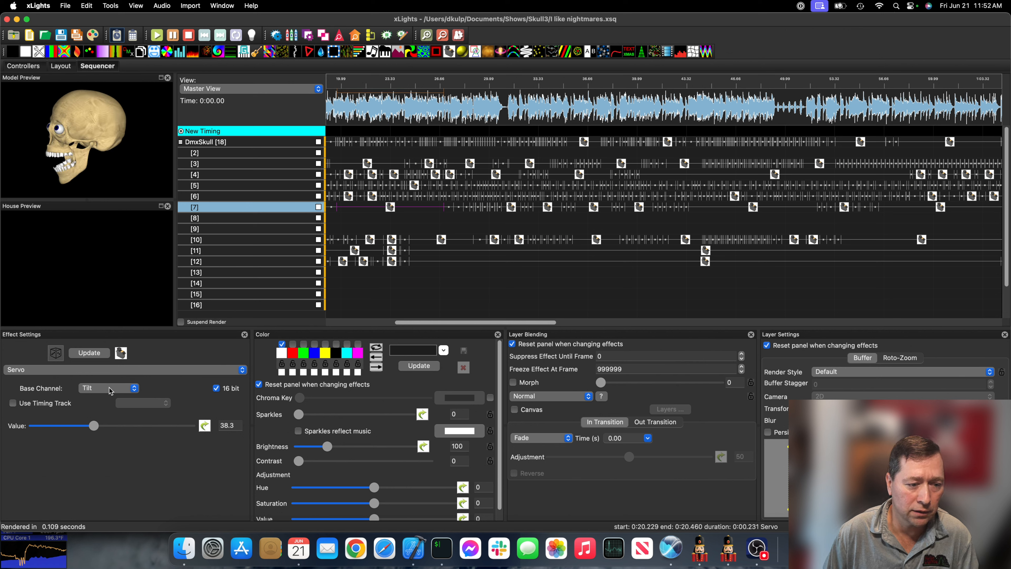
{"action": "left_click", "coordinate": [370, 165]}
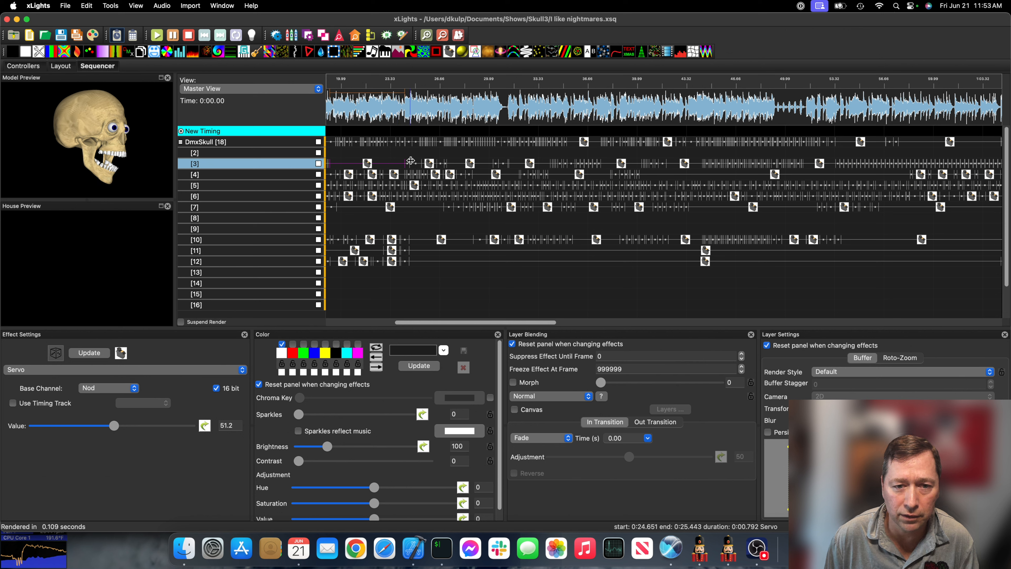
{"action": "left_click", "coordinate": [418, 164]}
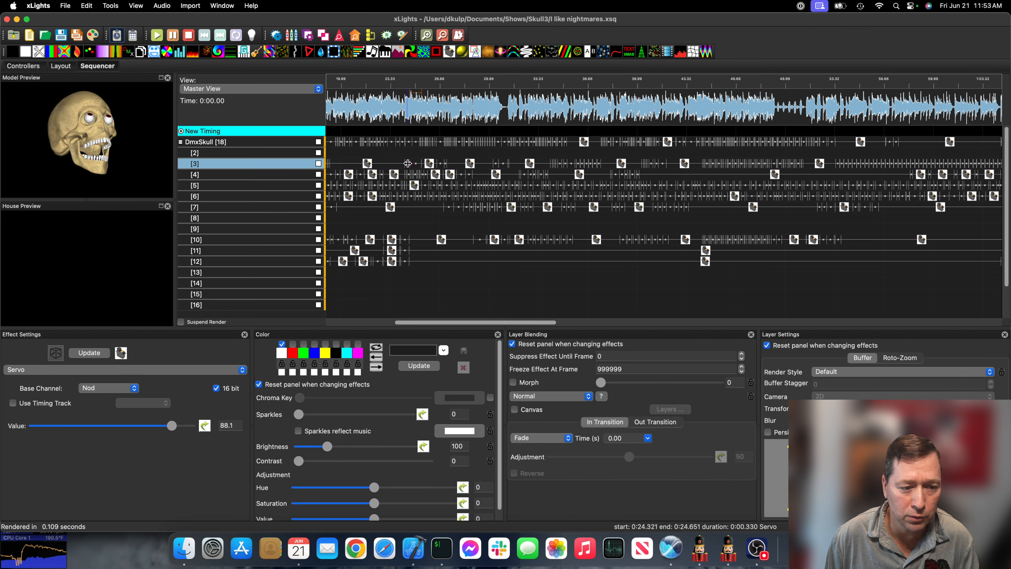
{"action": "left_click", "coordinate": [407, 163]}
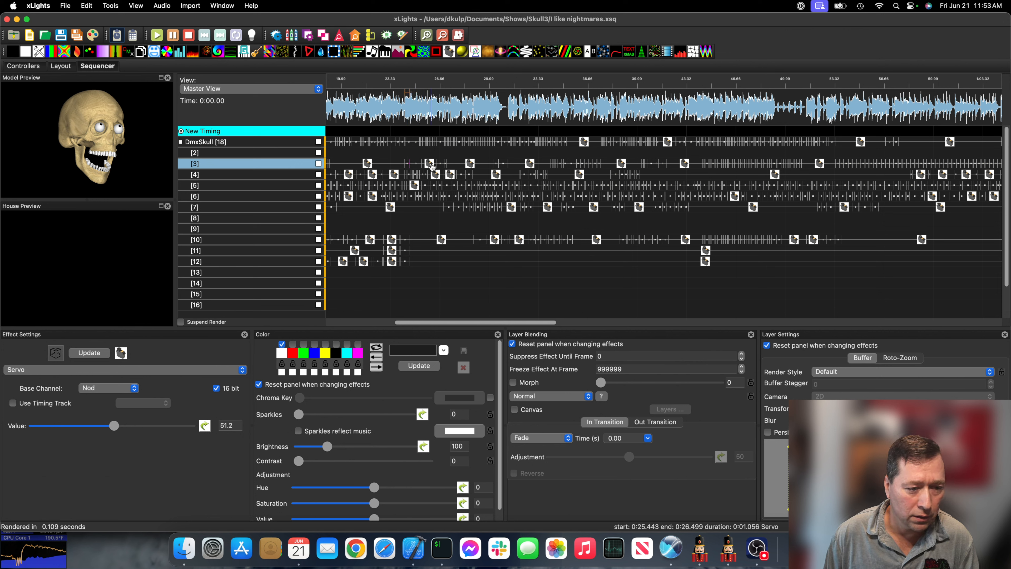
Apply a Ramp value curve with start level 0 and end level 100 to a Nod servo effect on layer 3.
{"action": "left_click", "coordinate": [471, 165]}
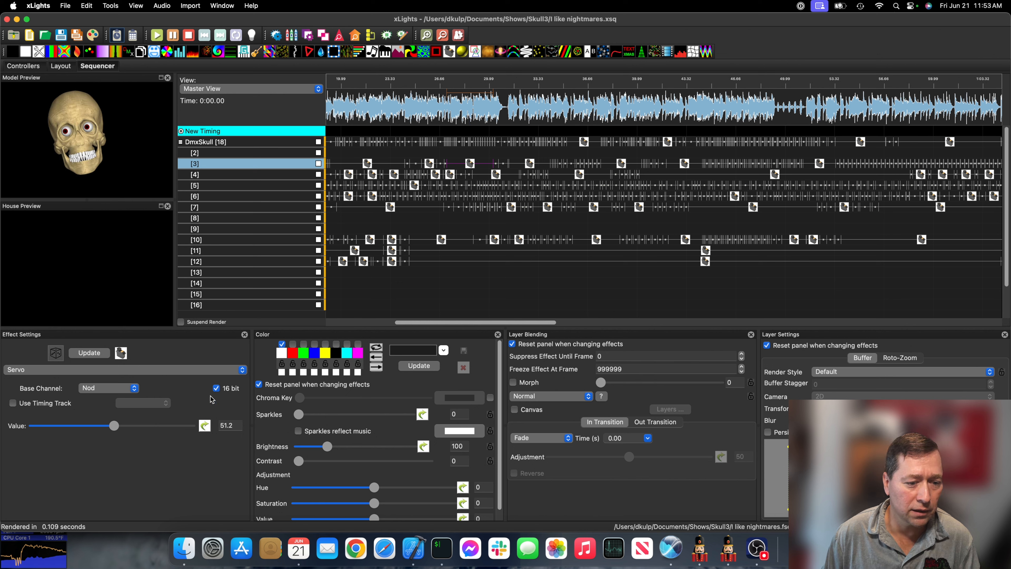
{"action": "left_click", "coordinate": [205, 426]}
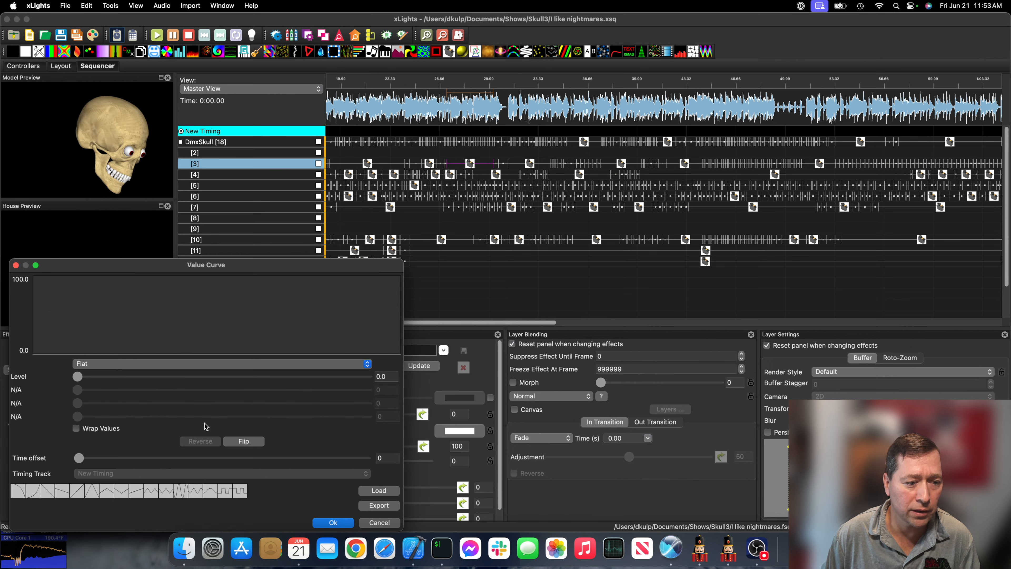
{"action": "left_click", "coordinate": [106, 362]}
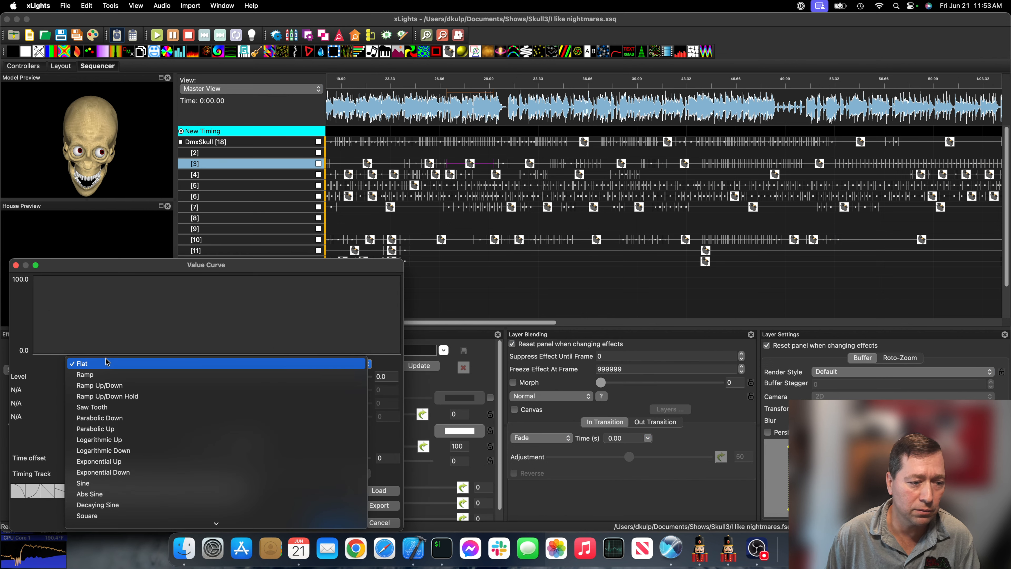
{"action": "left_click", "coordinate": [107, 375]}
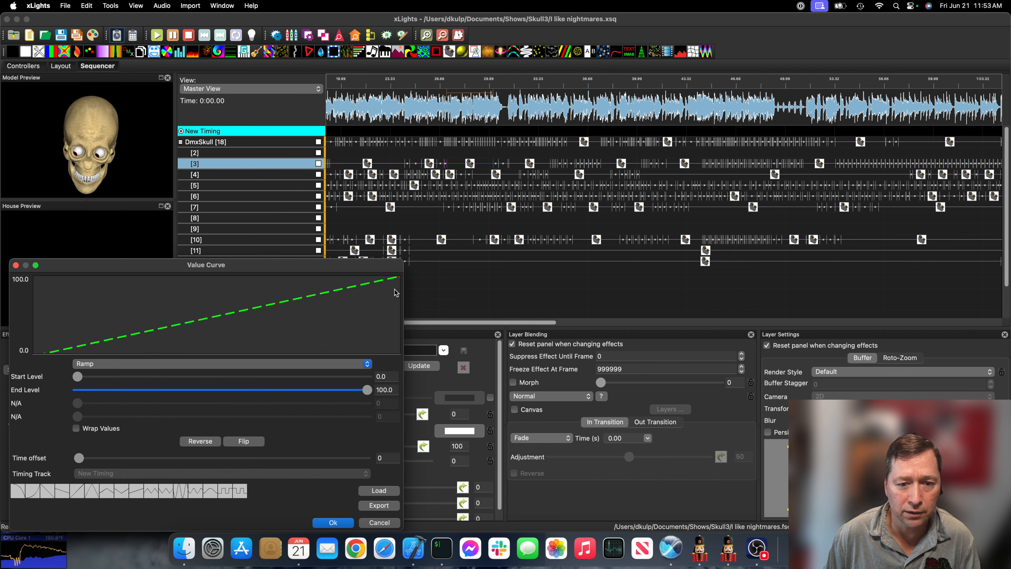
{"action": "left_click", "coordinate": [340, 523]}
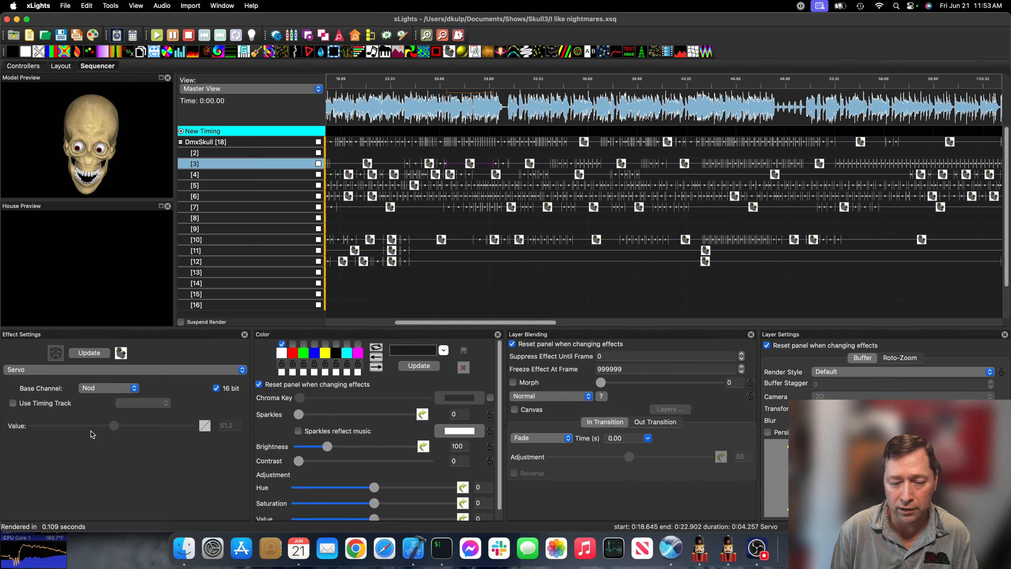
Switch off the Nod effect's value curve, reopen it and accept the same 0 to 100 Ramp.
{"action": "left_click", "coordinate": [204, 426]}
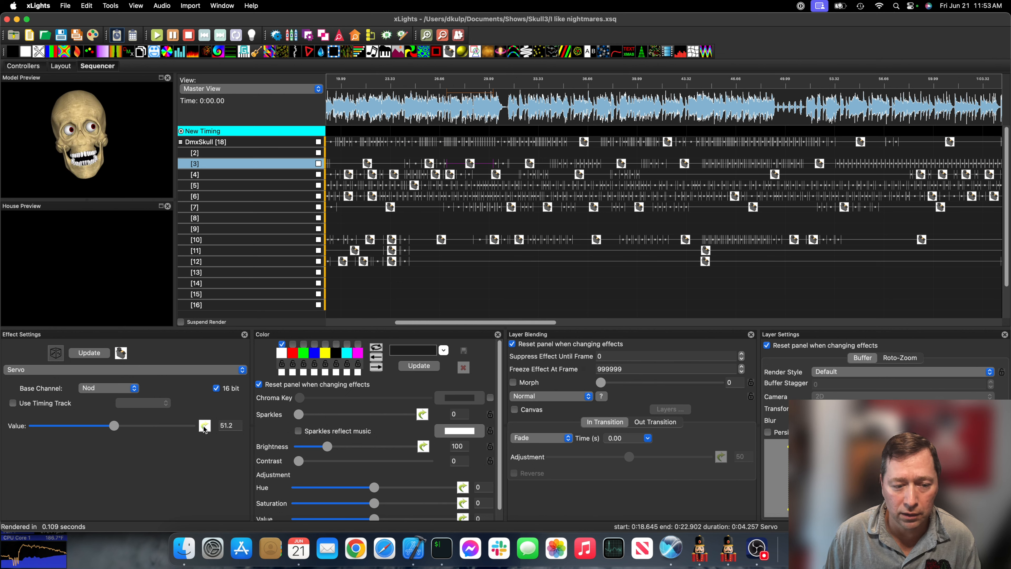
{"action": "left_click", "coordinate": [203, 426]}
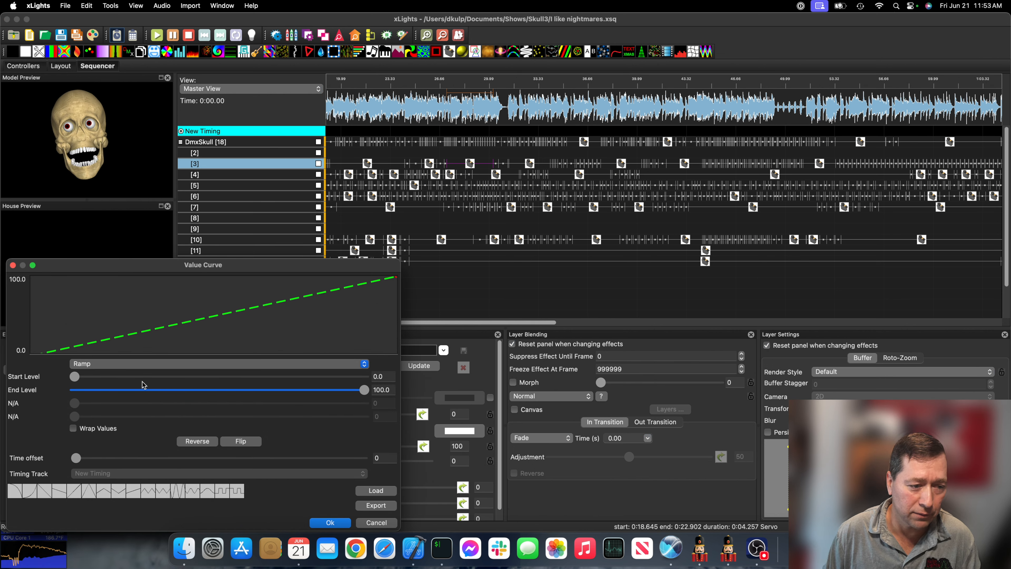
{"action": "left_click", "coordinate": [338, 523]}
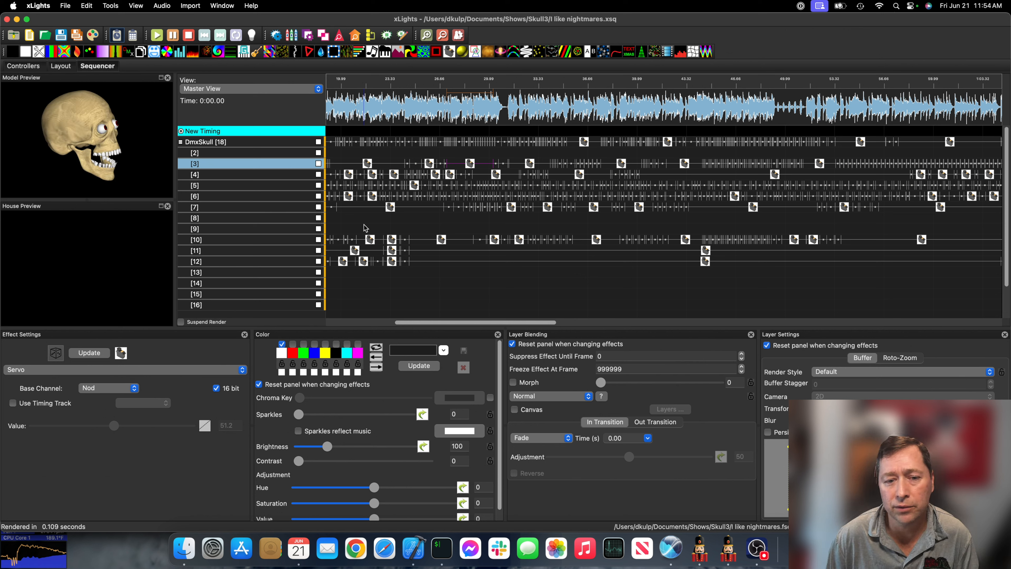
{"action": "left_click", "coordinate": [364, 227]}
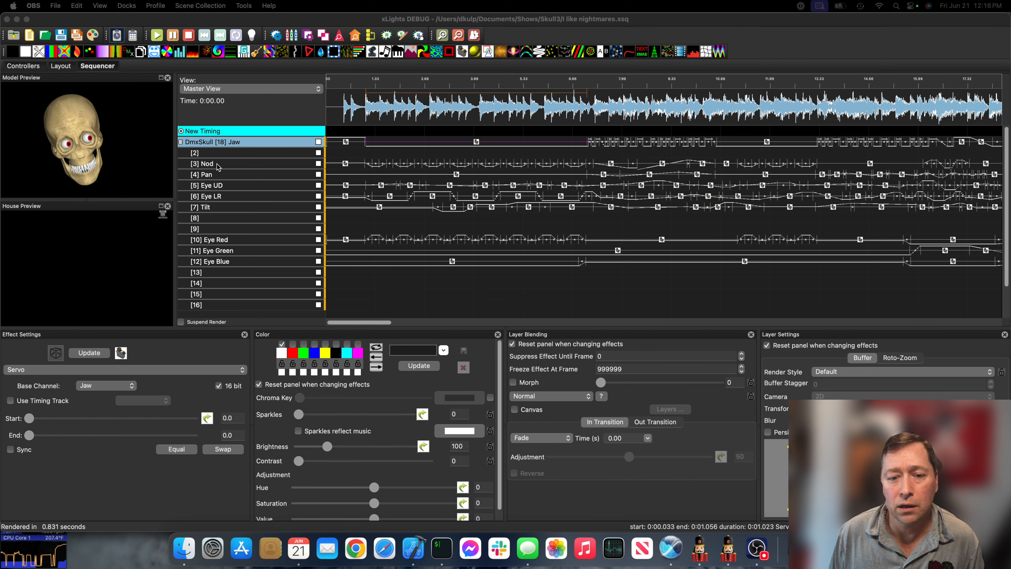
Look at the Nod layer's options for editing its name, and view the first Pan effect's Start and End settings.
{"action": "left_click", "coordinate": [227, 168]}
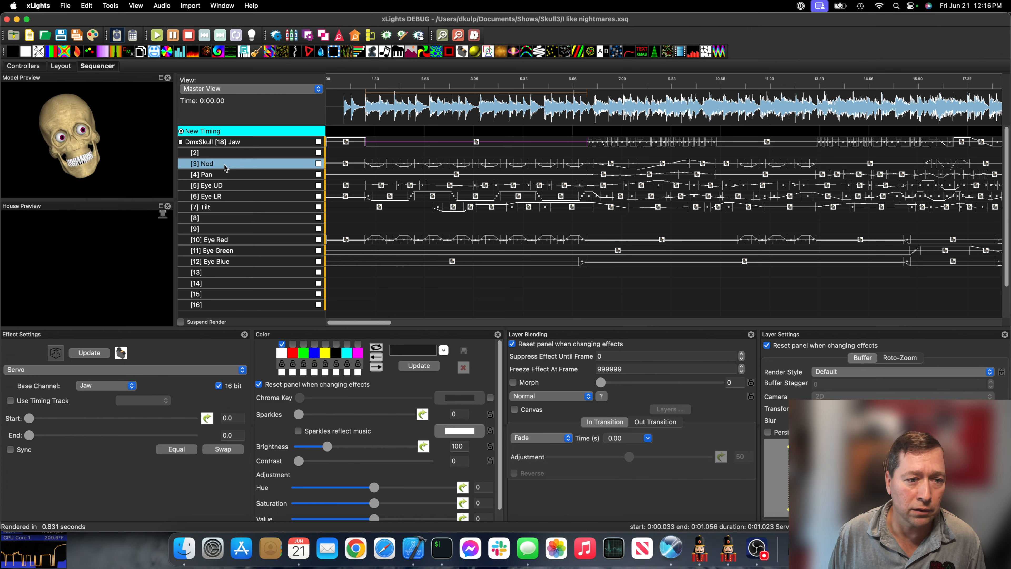
{"action": "right_click", "coordinate": [225, 167]}
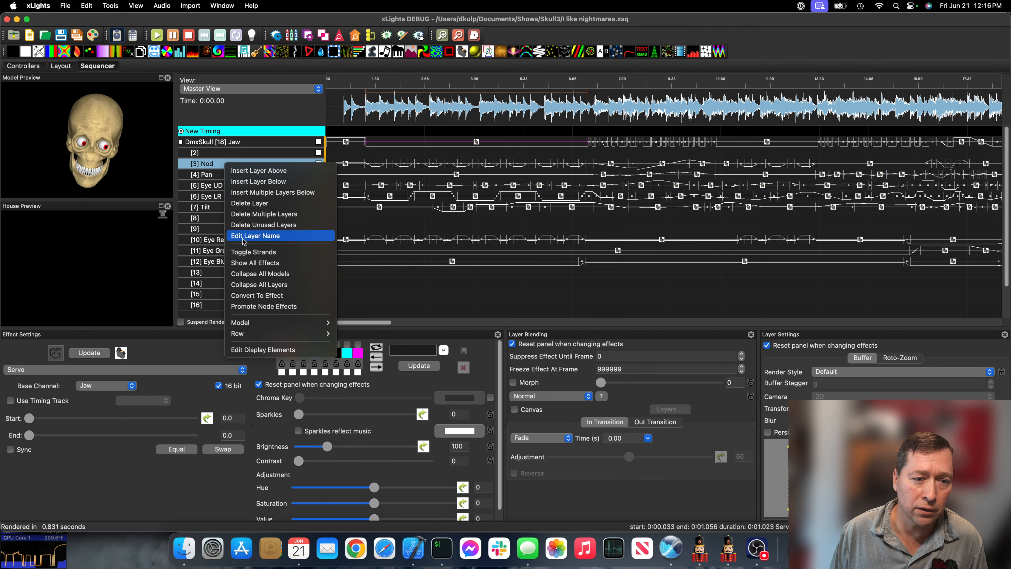
{"action": "left_click", "coordinate": [214, 227]}
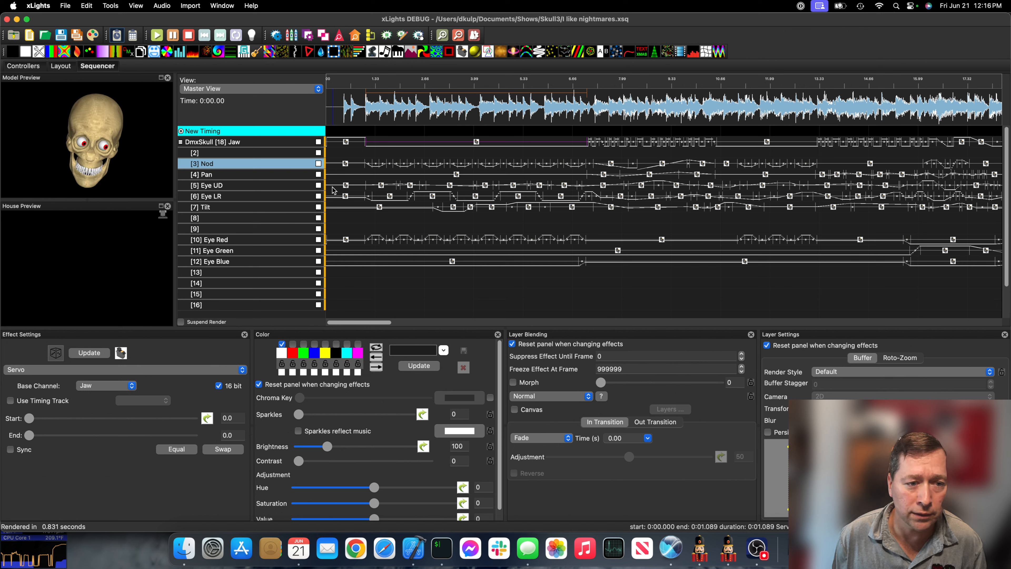
{"action": "left_click", "coordinate": [458, 178]}
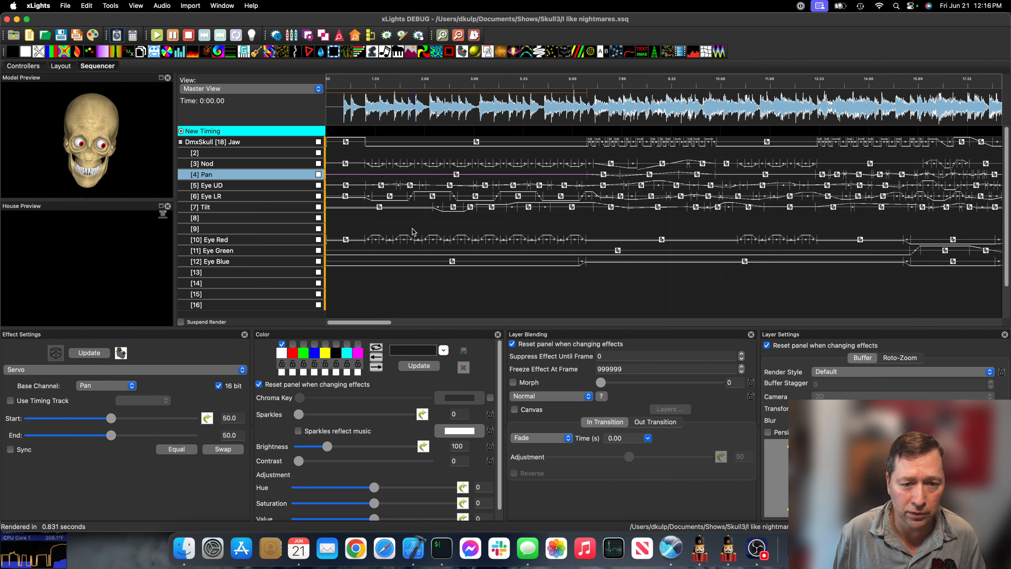
Try Start values of 99.8 and 0.0 on the first Tilt effect and leave it at 23.7.
{"action": "left_click", "coordinate": [406, 206]}
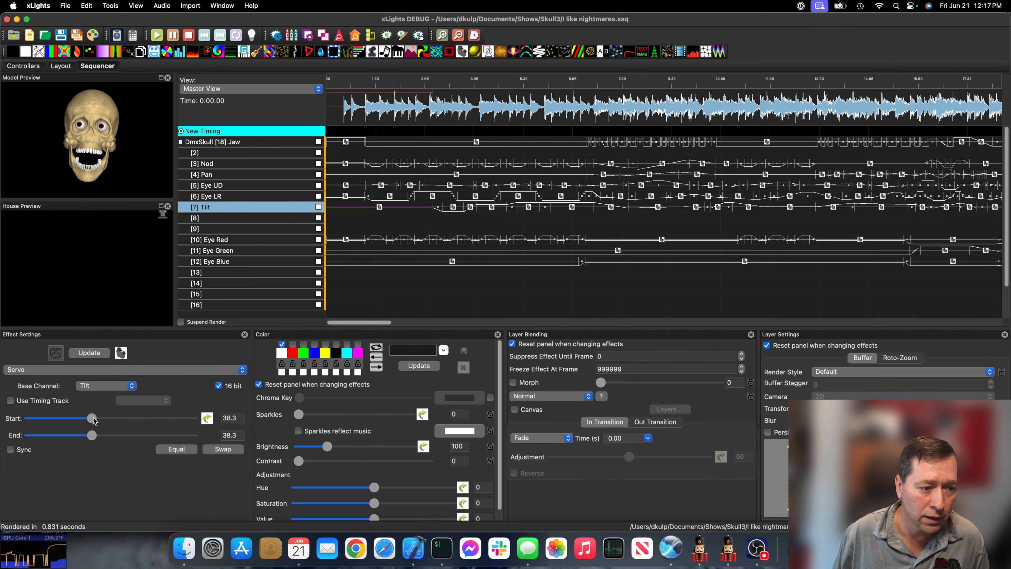
{"action": "left_click_drag", "start_coordinate": [91, 418], "coordinate": [192, 421]}
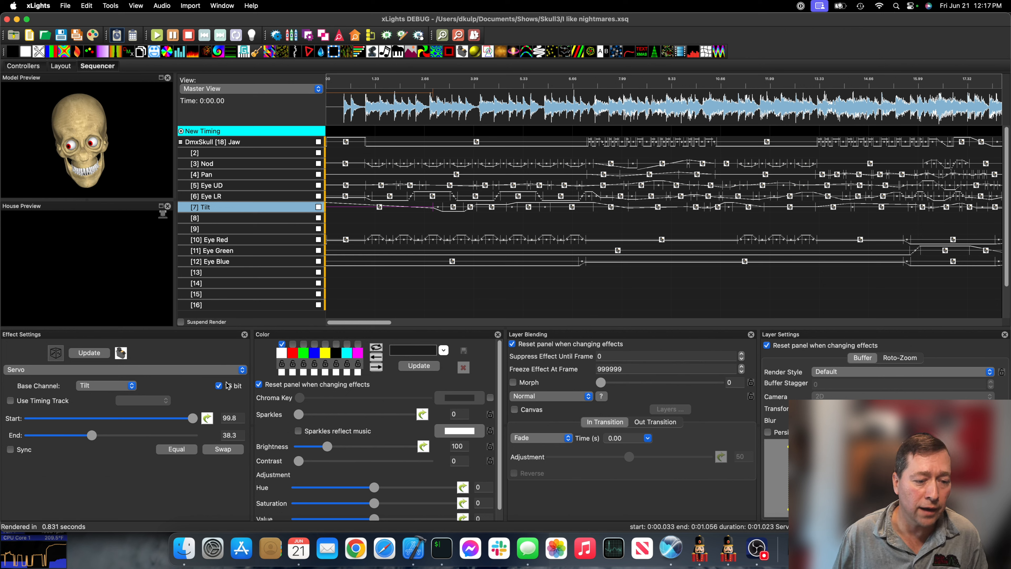
{"action": "left_click_drag", "start_coordinate": [192, 418], "coordinate": [13, 429]}
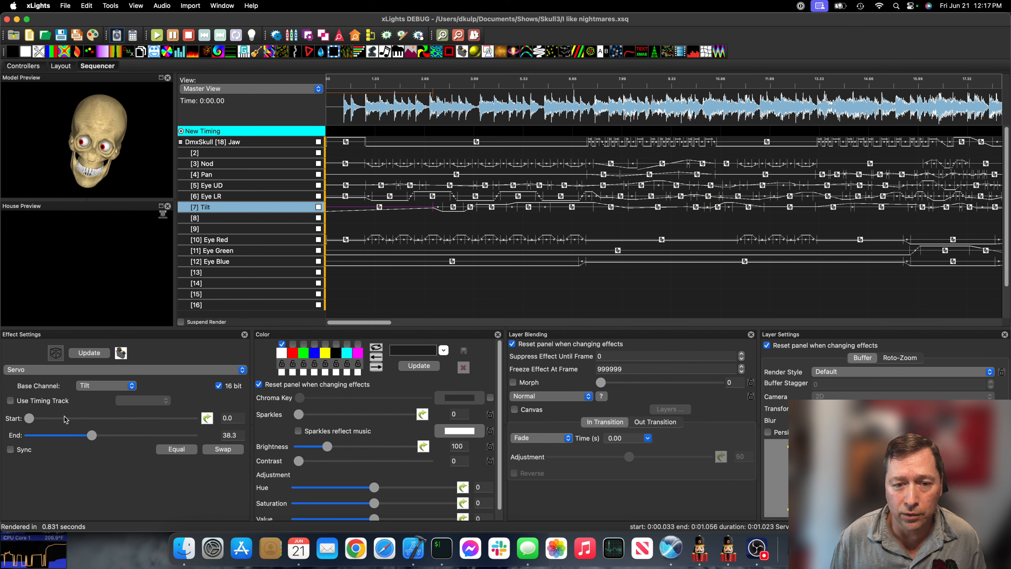
{"action": "left_click_drag", "start_coordinate": [66, 420], "coordinate": [69, 421]}
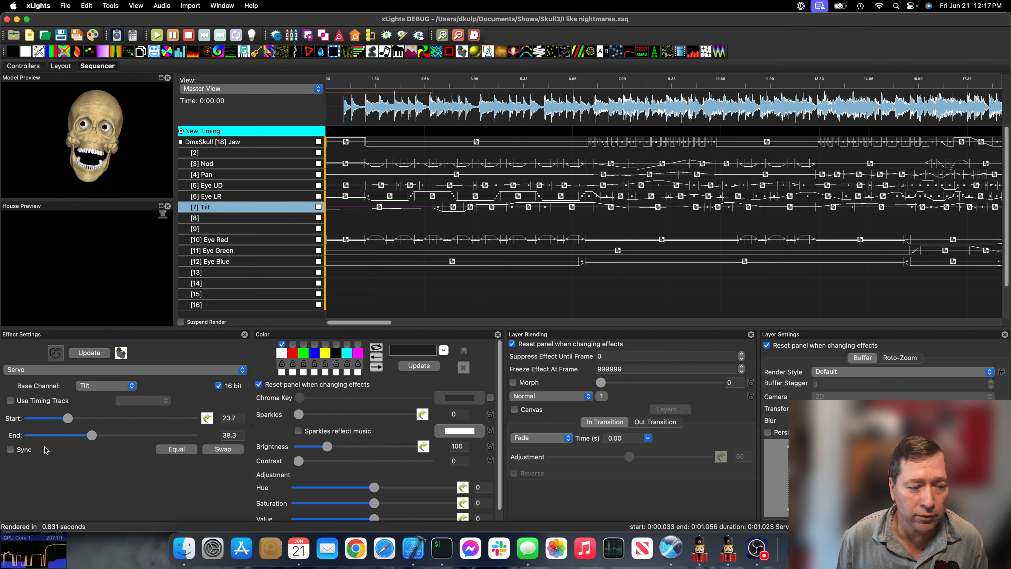
Set the Tilt effect's Start and End together to 46.2 using Sync, and with Sync off set Start to 3.2.
{"action": "left_click", "coordinate": [10, 449]}
{"action": "left_click_drag", "start_coordinate": [68, 418], "coordinate": [105, 417]}
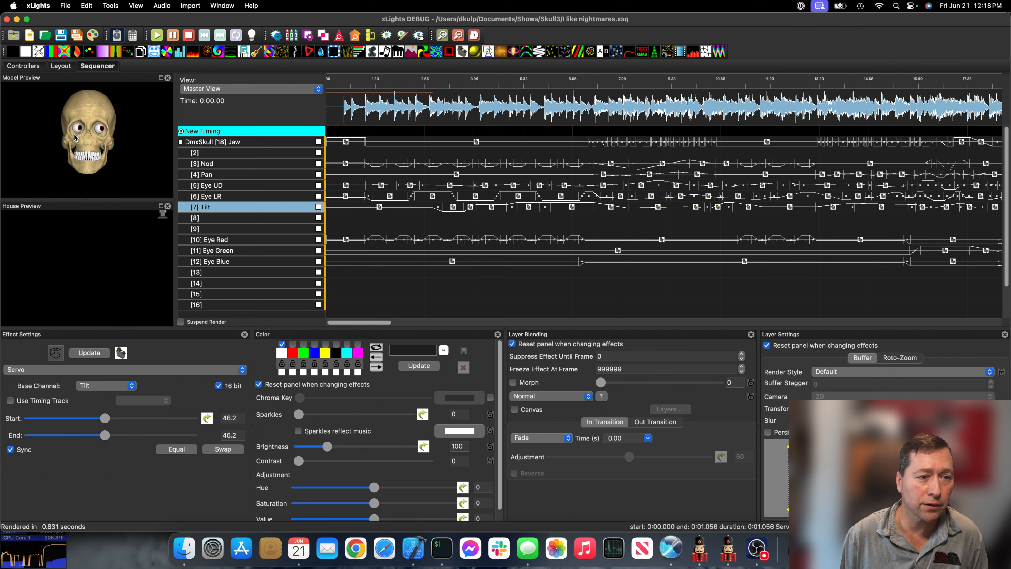
{"action": "left_click", "coordinate": [11, 450]}
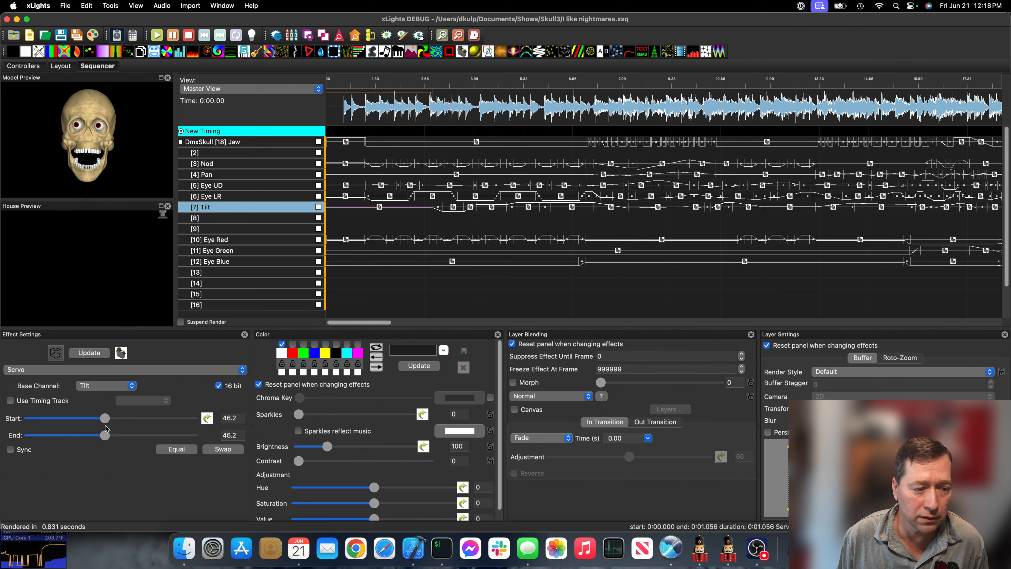
{"action": "left_click_drag", "start_coordinate": [104, 419], "coordinate": [34, 421]}
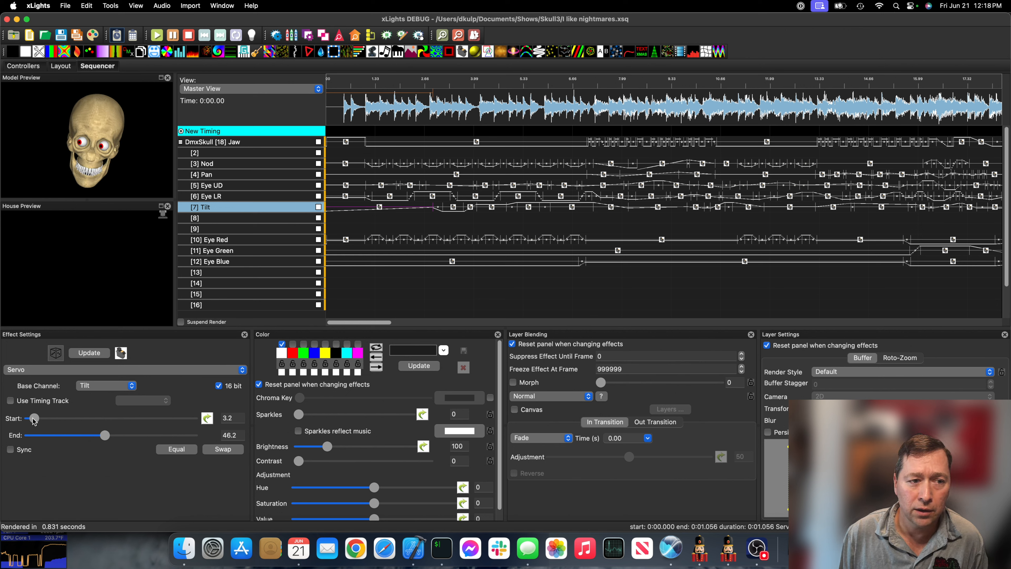
Swap the Tilt effect's Start and End values and swap them back.
{"action": "left_click", "coordinate": [386, 190]}
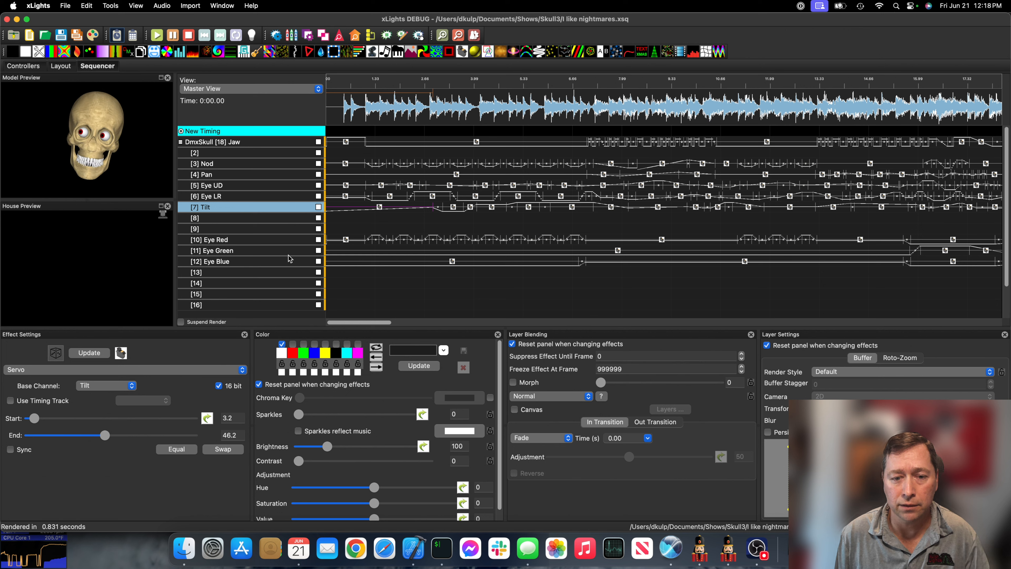
{"action": "left_click", "coordinate": [222, 448]}
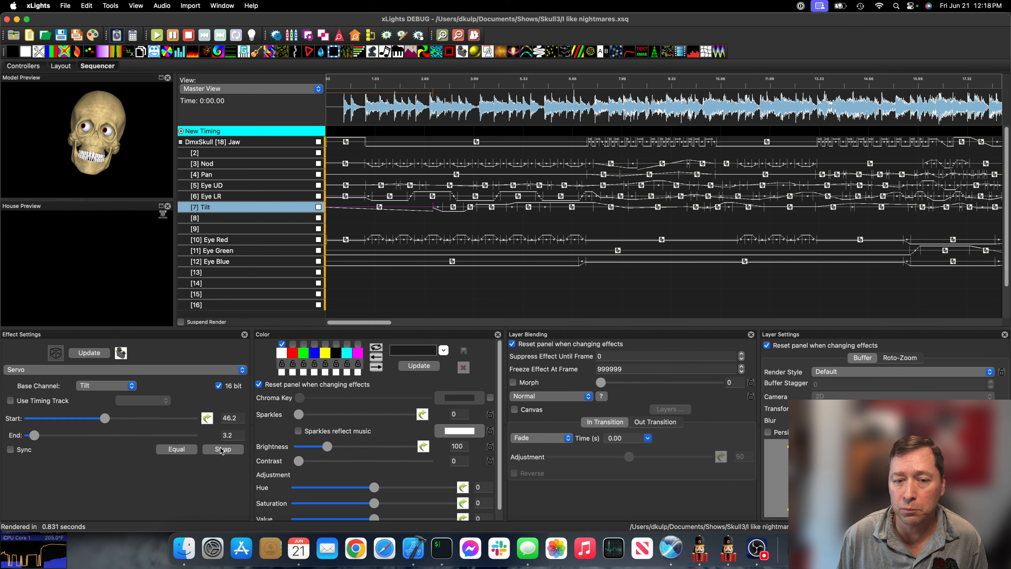
{"action": "left_click", "coordinate": [223, 449]}
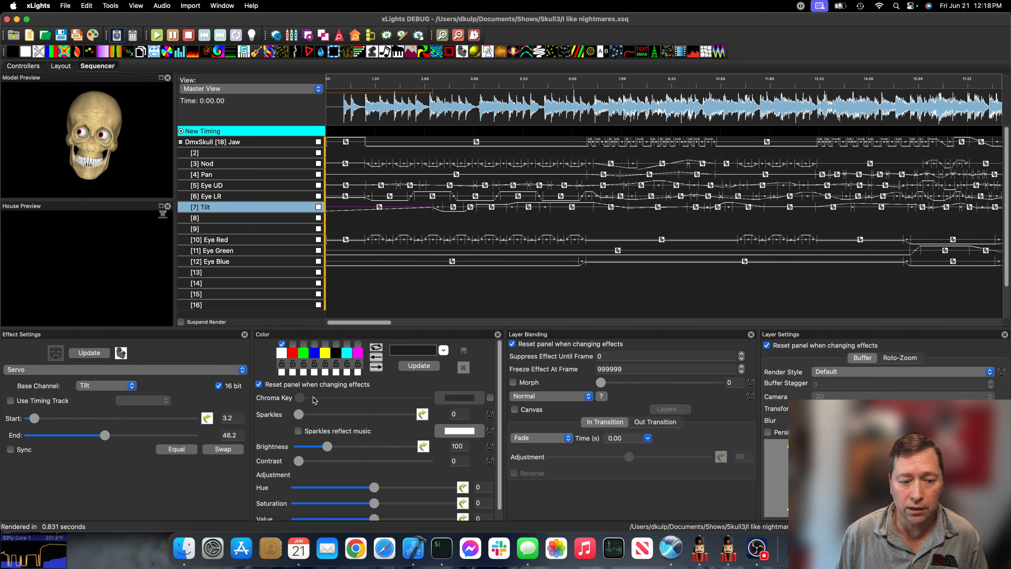
Make the Tilt effect's Start and End equal, and set both to 59.0 with Sync.
{"action": "left_click", "coordinate": [176, 449]}
{"action": "left_click_drag", "start_coordinate": [32, 417], "coordinate": [123, 414]}
{"action": "left_click", "coordinate": [11, 449]}
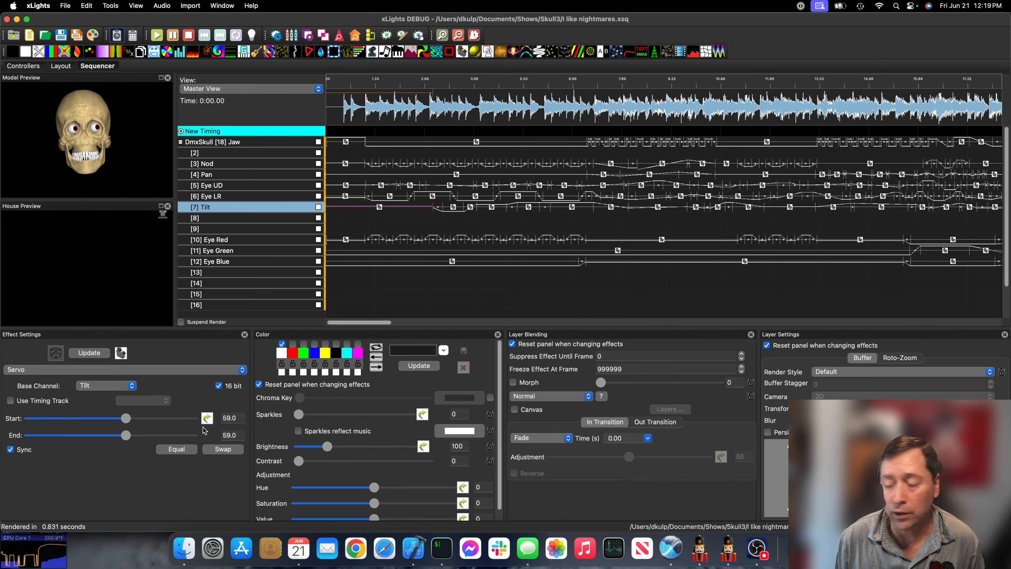
Apply a Parabolic Up value curve with slope 4 and high 100 to the first Tilt effect.
{"action": "left_click", "coordinate": [210, 420]}
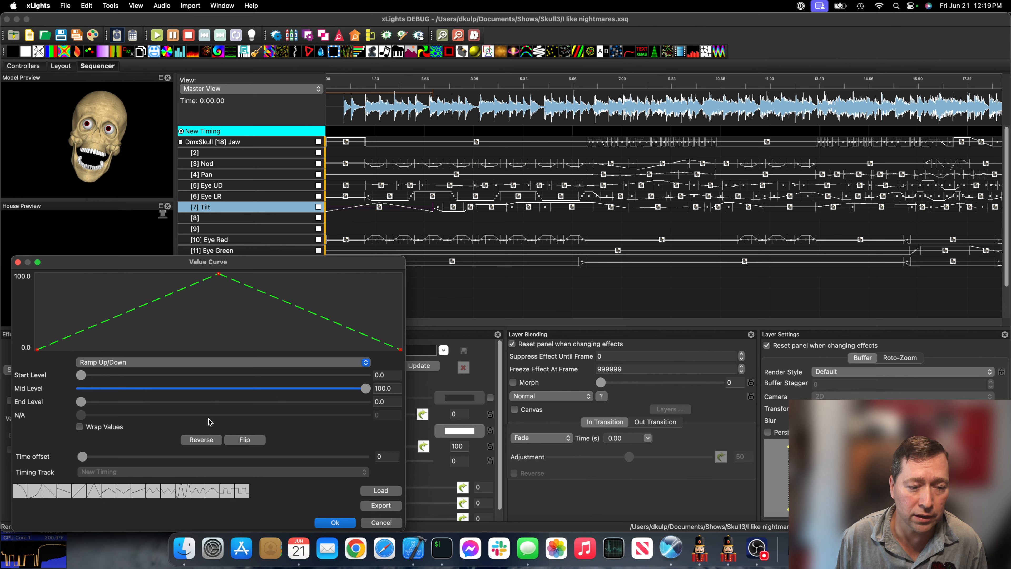
{"action": "left_click", "coordinate": [156, 362]}
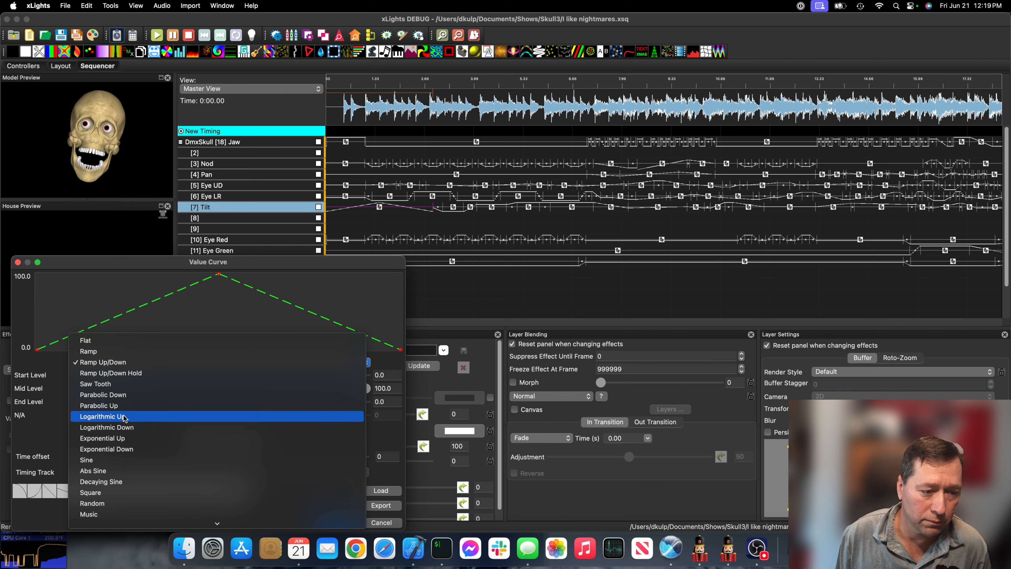
{"action": "left_click", "coordinate": [122, 406]}
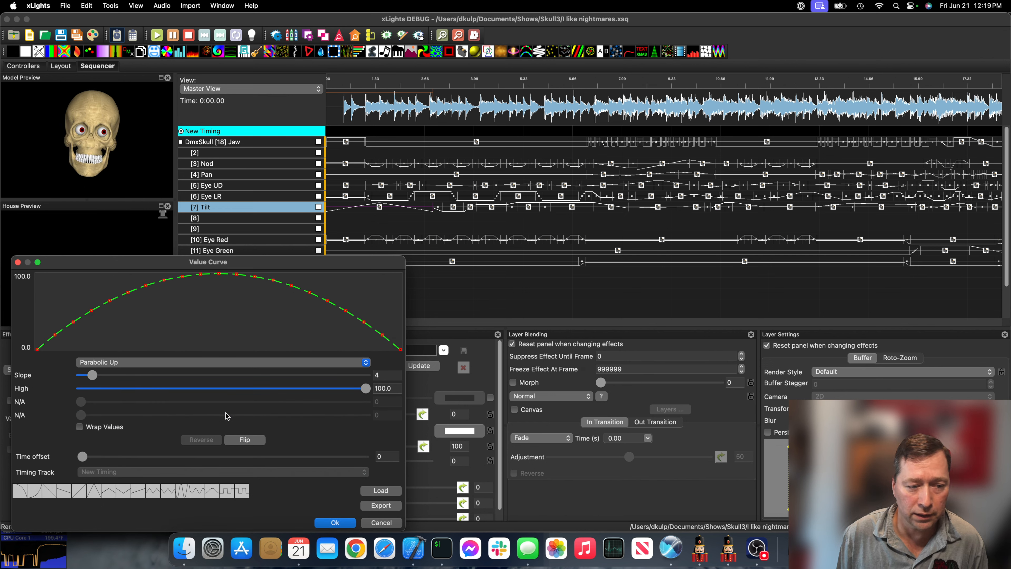
{"action": "left_click", "coordinate": [335, 522]}
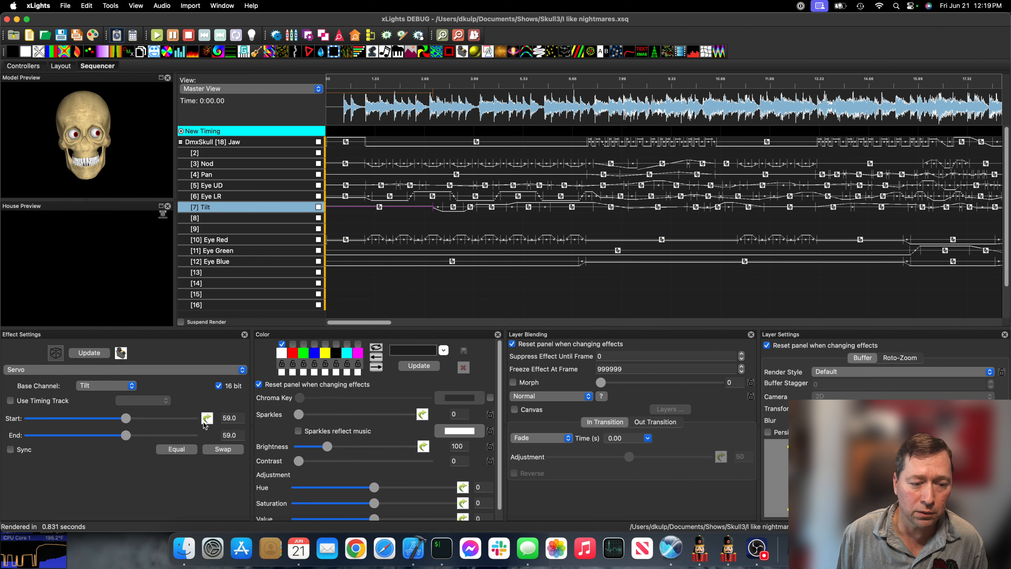
{"action": "left_click", "coordinate": [207, 418]}
{"action": "left_click", "coordinate": [344, 522]}
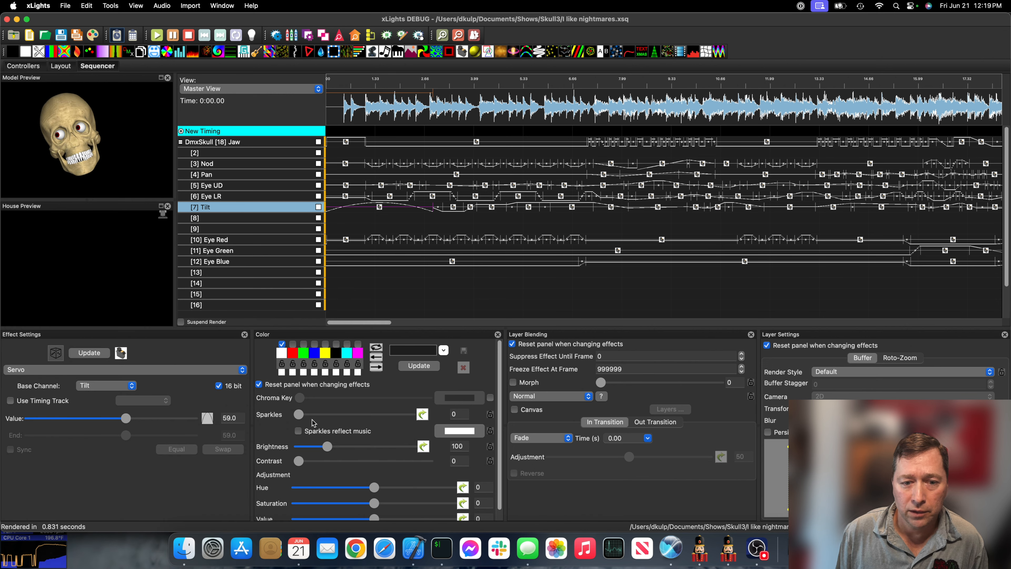